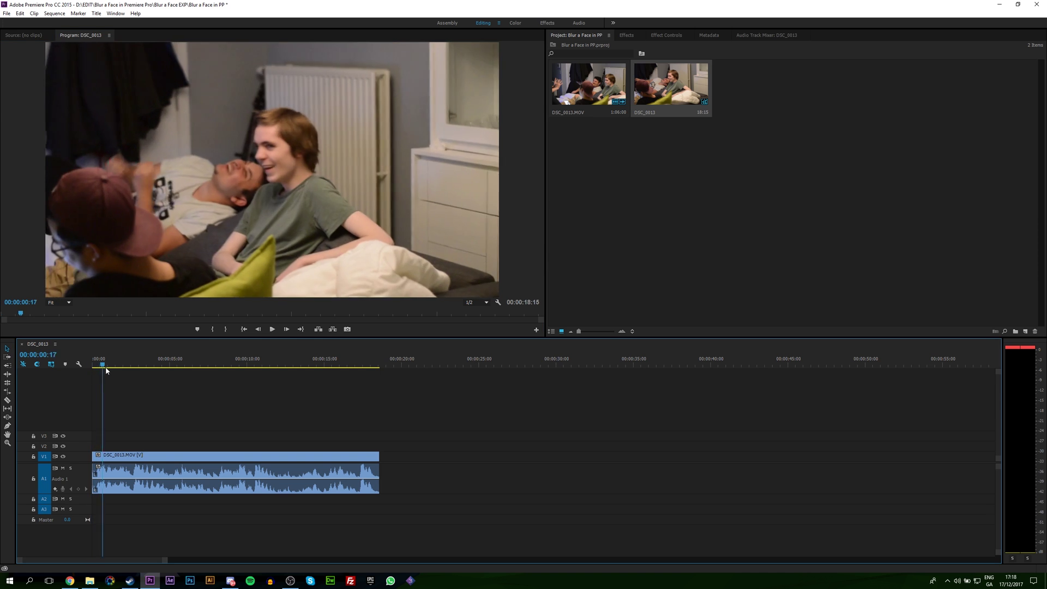
Scrub through the first seconds of the DSC_0013 clip to preview it.
mouse_move(106, 366)
left_mouse_down()
mouse_move(300, 365)
mouse_move(92, 367)
left_mouse_up()
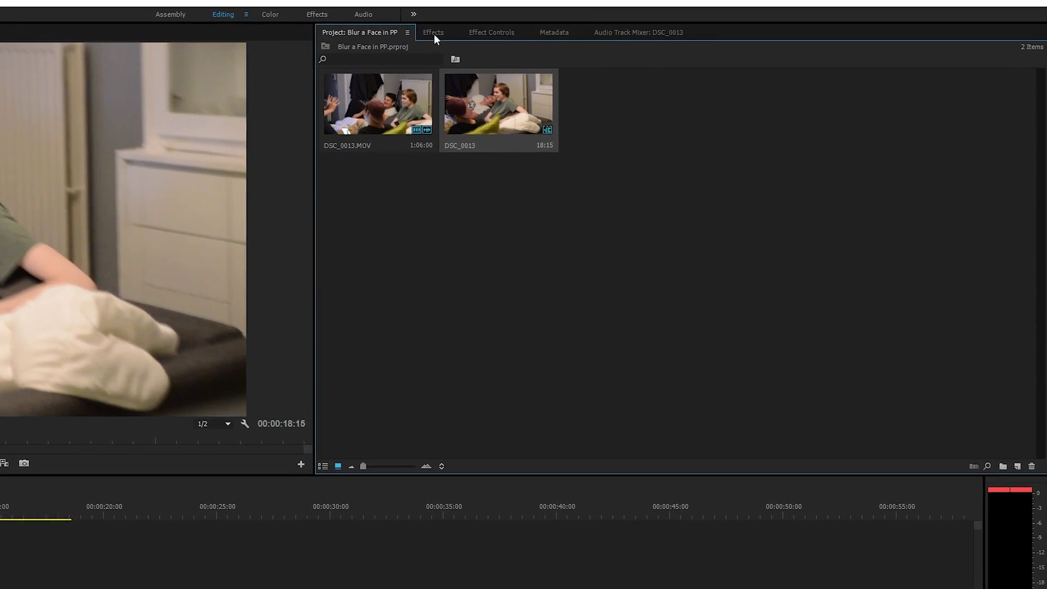
Show the Effects panel and filter it by 'blur' to reveal Gaussian Blur.
left_click(627, 36)
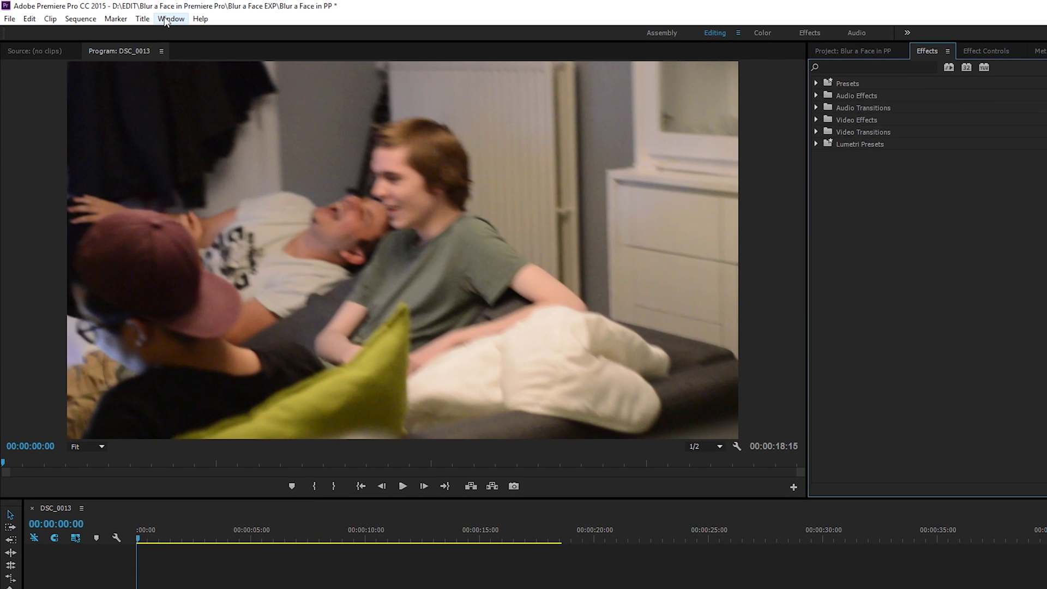
left_click(171, 18)
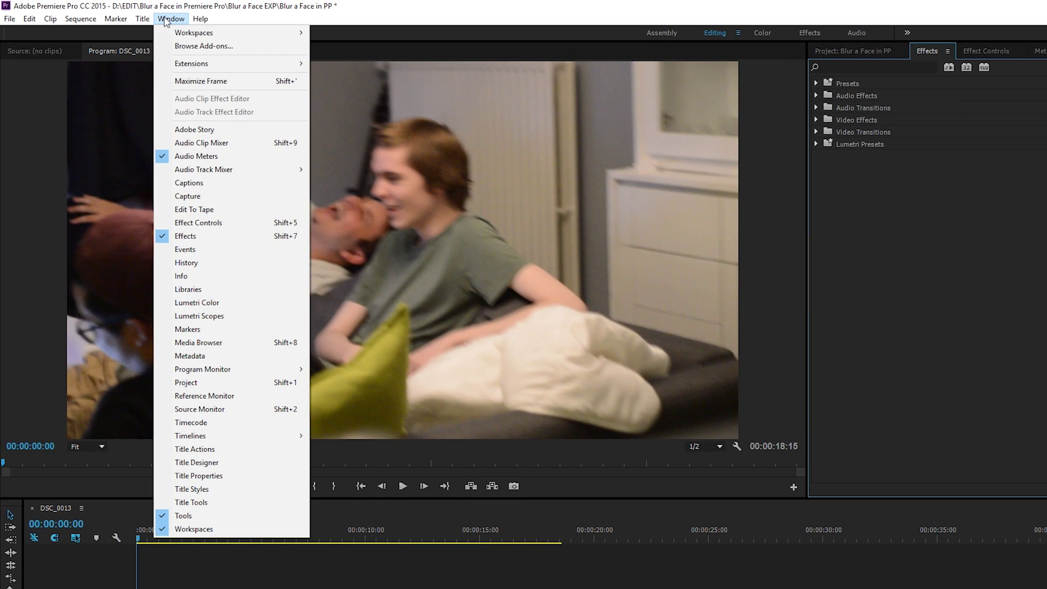
left_click(186, 236)
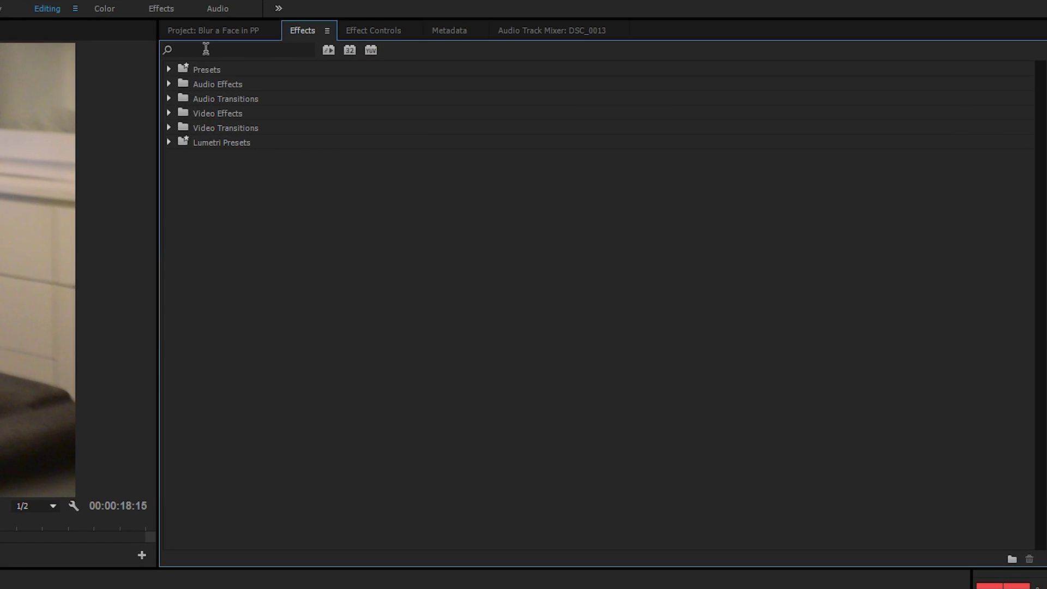
left_click(849, 64)
type("blur")
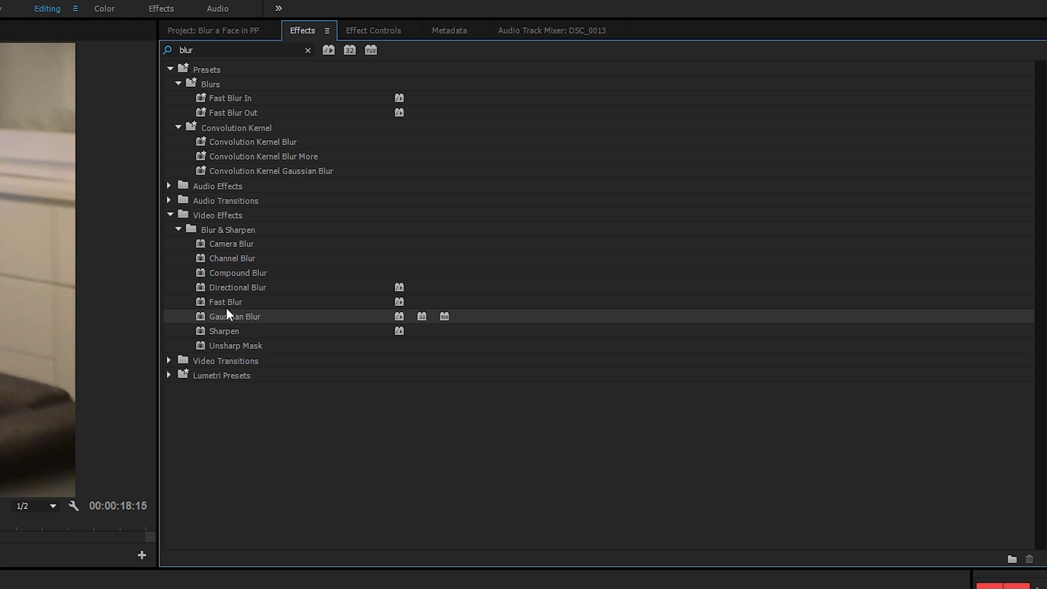
Apply Gaussian Blur to the DSC_0013.MOV clip on V1 and view it in Effect Controls.
left_click_drag(223, 318, 0, 588)
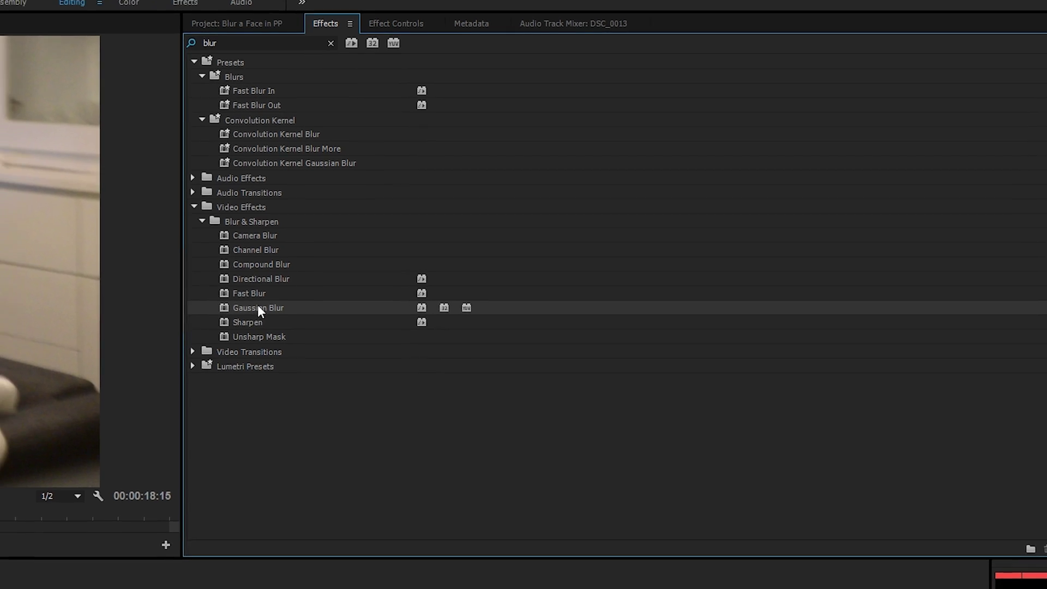
left_click_drag(70, 538, 71, 538)
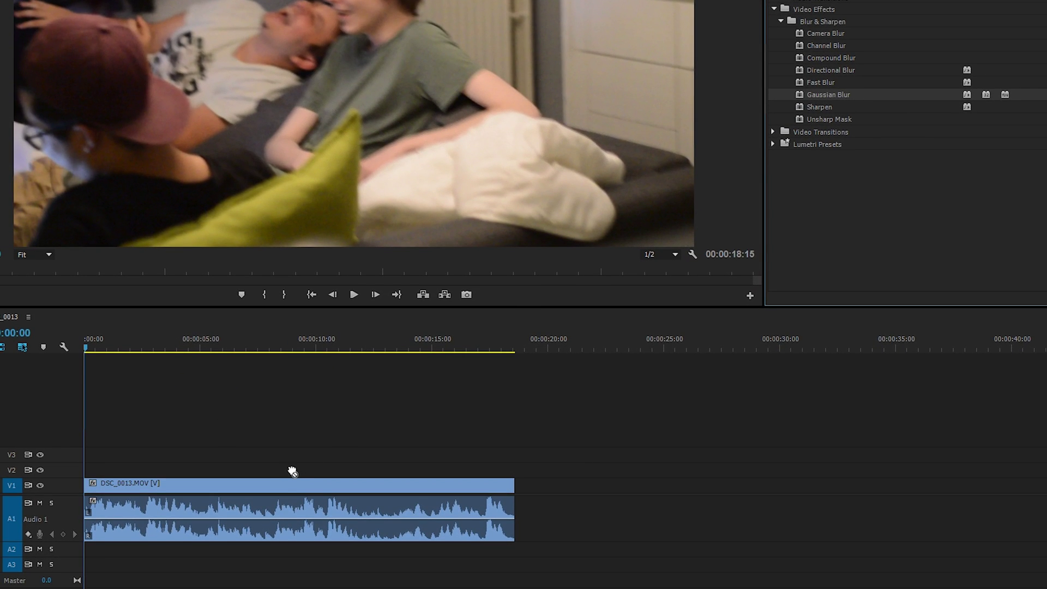
left_click_drag(293, 472, 273, 485)
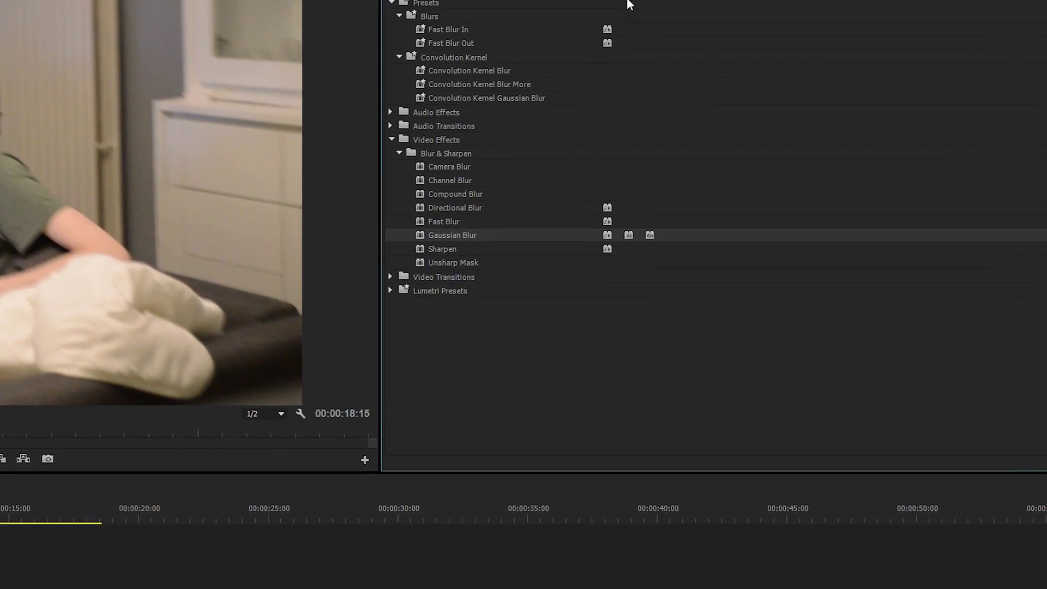
left_click(374, 27)
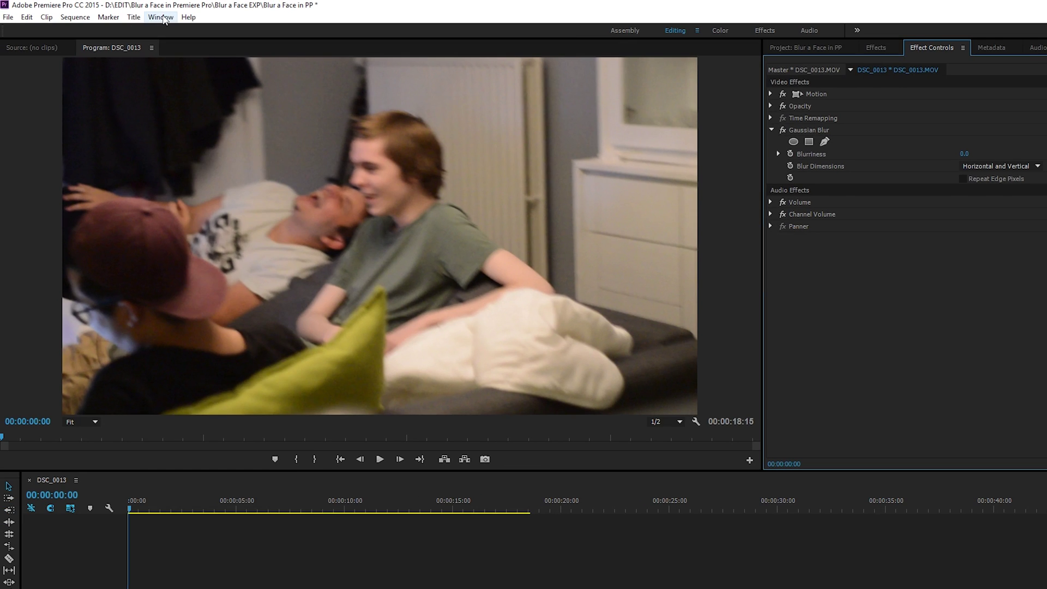
Bring up Effect Controls and create an elliptical Mask (1) under Gaussian Blur.
left_click(161, 17)
left_click(208, 209)
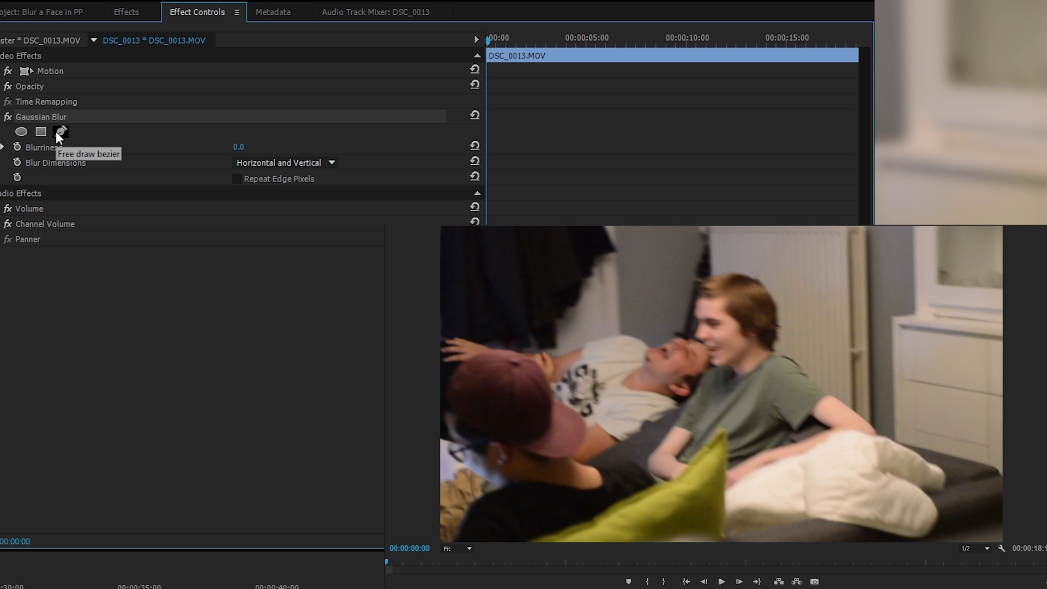
left_click(21, 131)
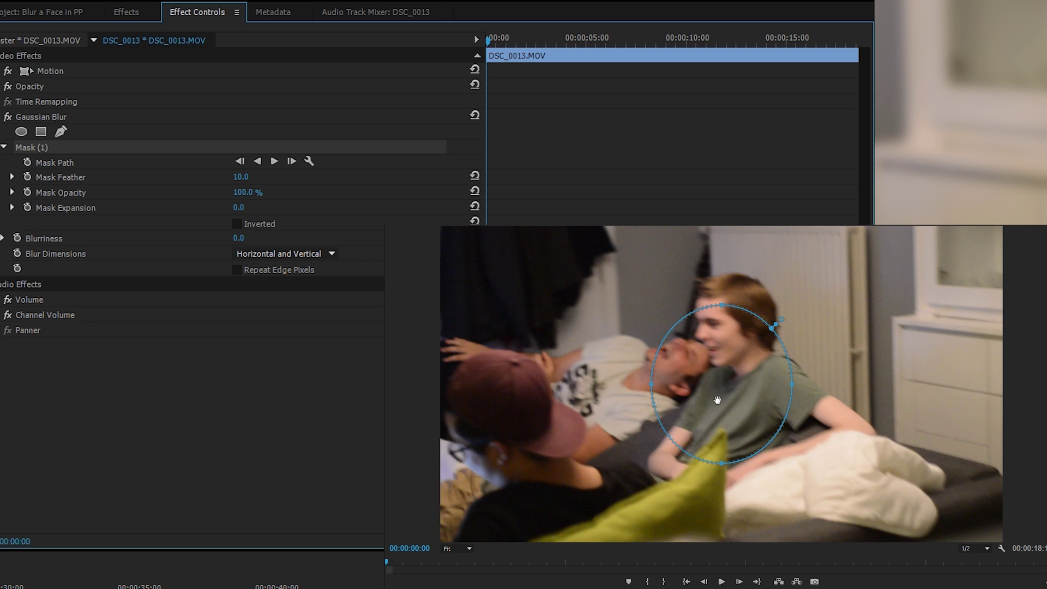
Move Mask (1) onto the right-hand person's face and reshape it into a tall, narrow ellipse.
left_click_drag(717, 400, 730, 334)
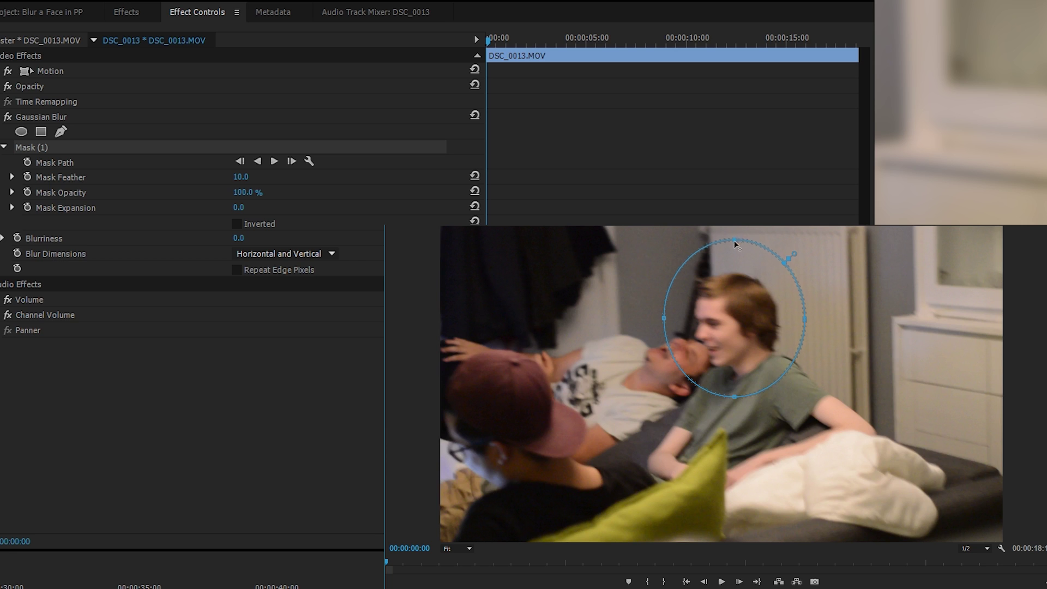
left_click_drag(738, 240, 731, 262)
left_click_drag(735, 355, 734, 347)
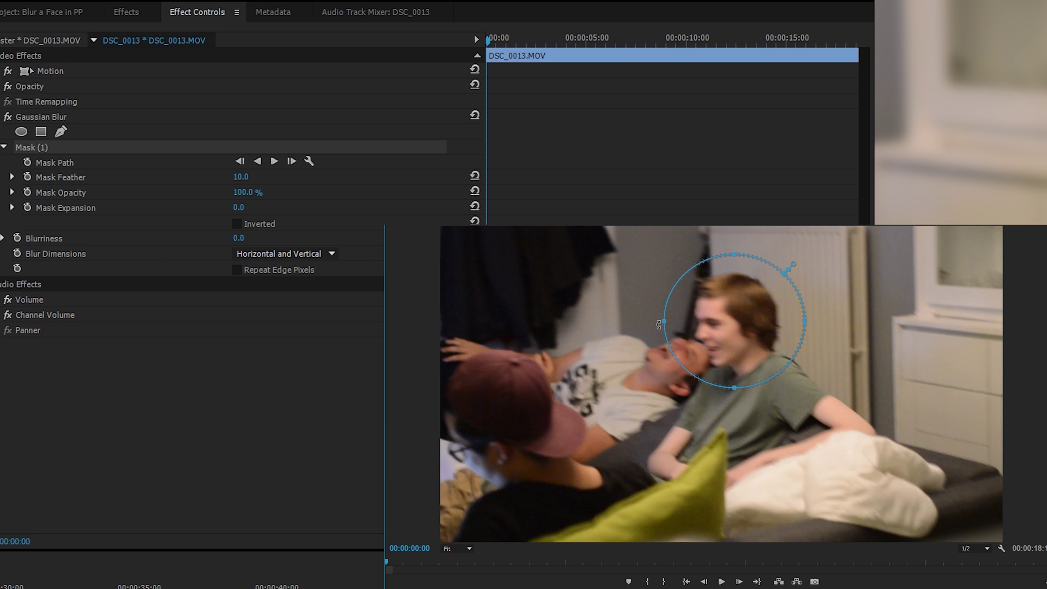
left_click_drag(664, 321, 715, 326)
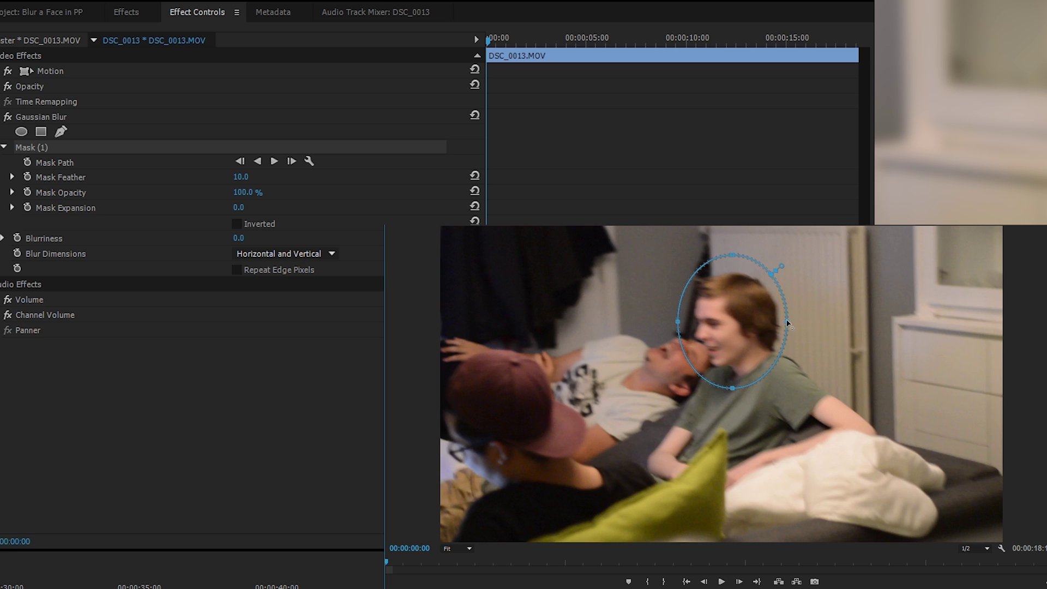
left_click_drag(790, 322, 785, 322)
left_click_drag(678, 322, 681, 322)
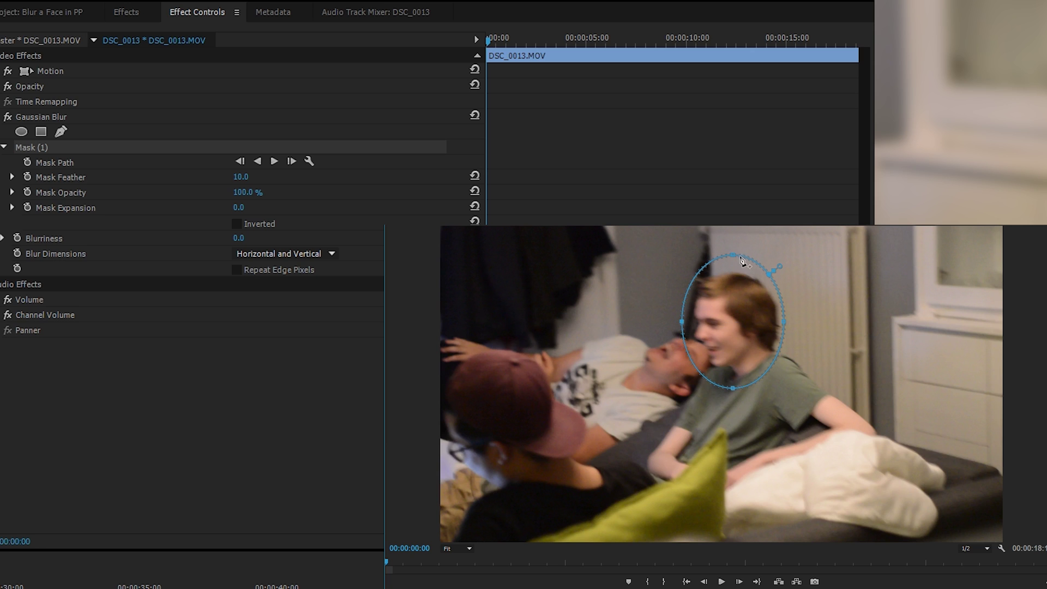
left_click_drag(733, 255, 730, 265)
left_click_drag(740, 319, 739, 313)
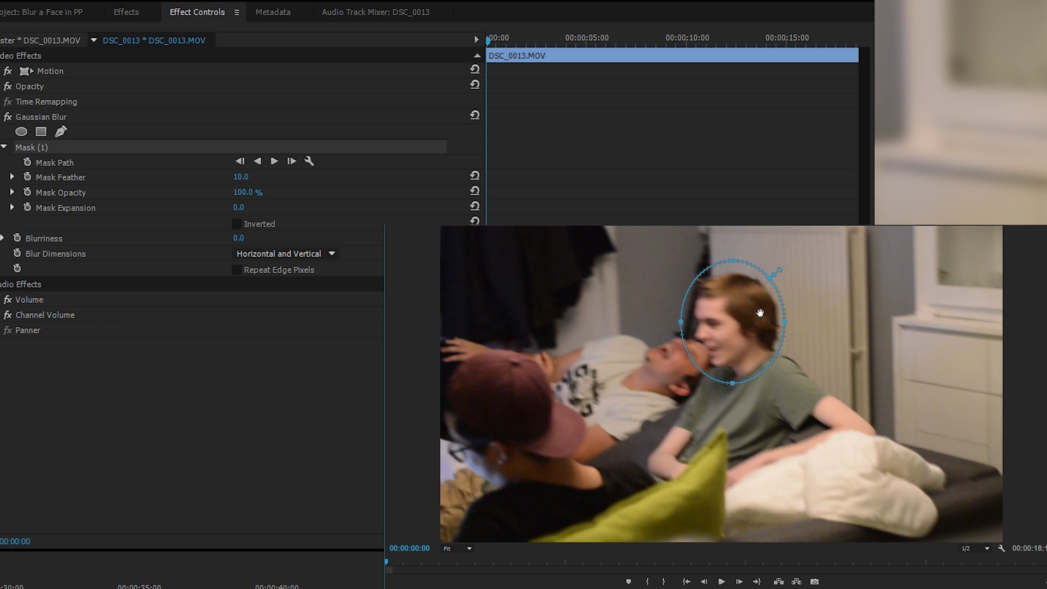
left_click(75, 137)
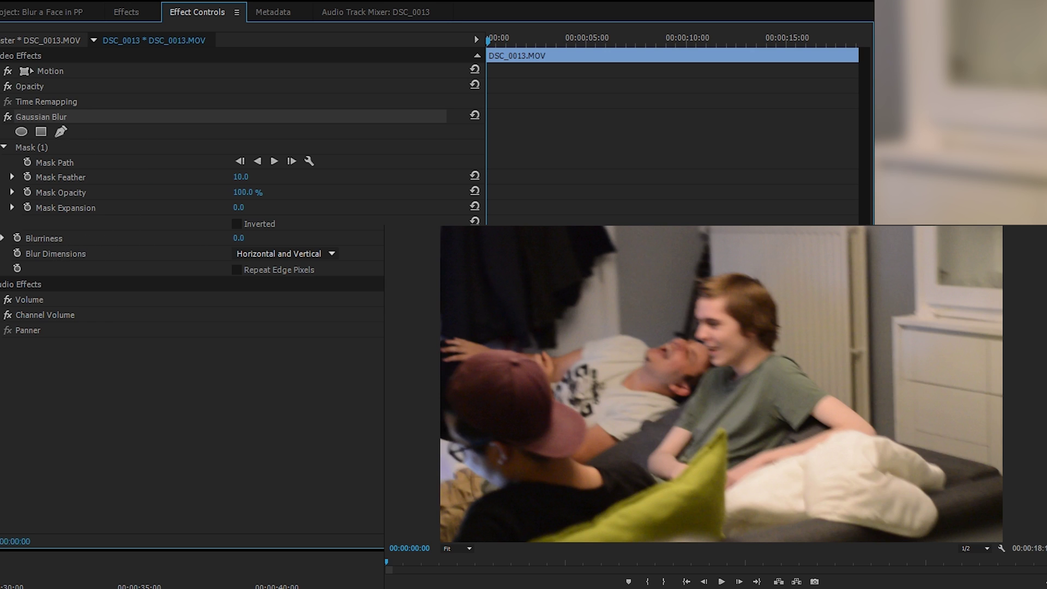
Set the Gaussian Blur Blurriness to 30.
left_click(240, 236)
type("30")
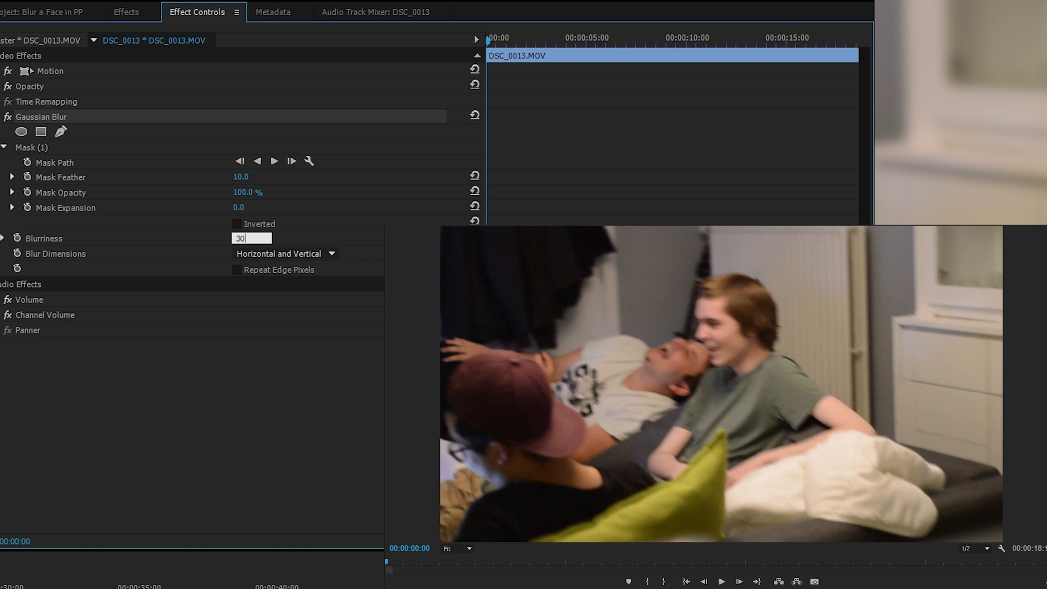
key("Return")
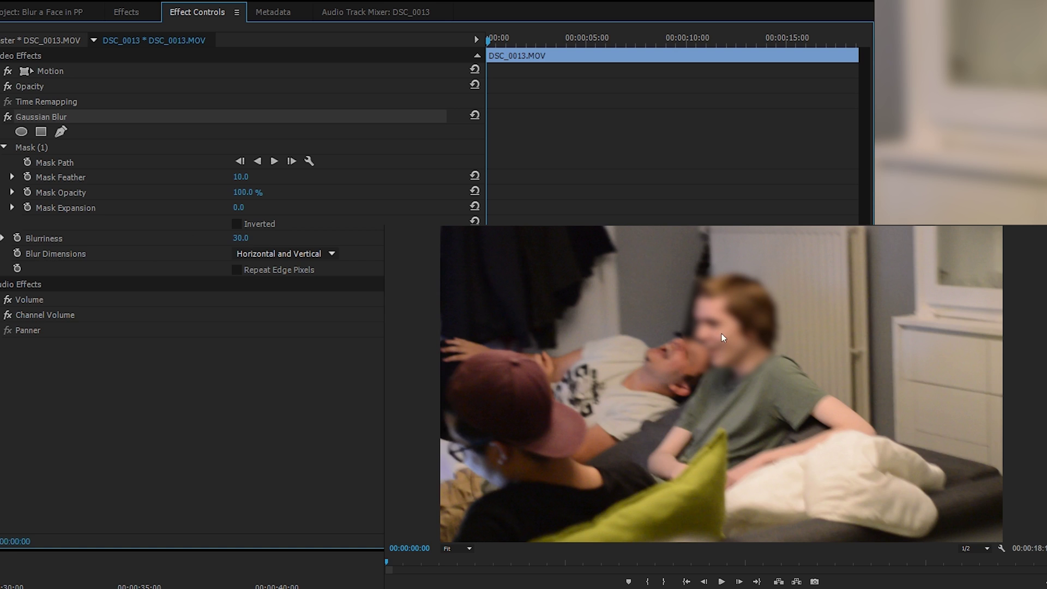
Set Mask Feather to 0, play the clip to check the face blur, then return to 00:00:00:00.
left_click_drag(240, 176, 816, 341)
left_click(240, 176)
type("0")
key("Return")
key("space")
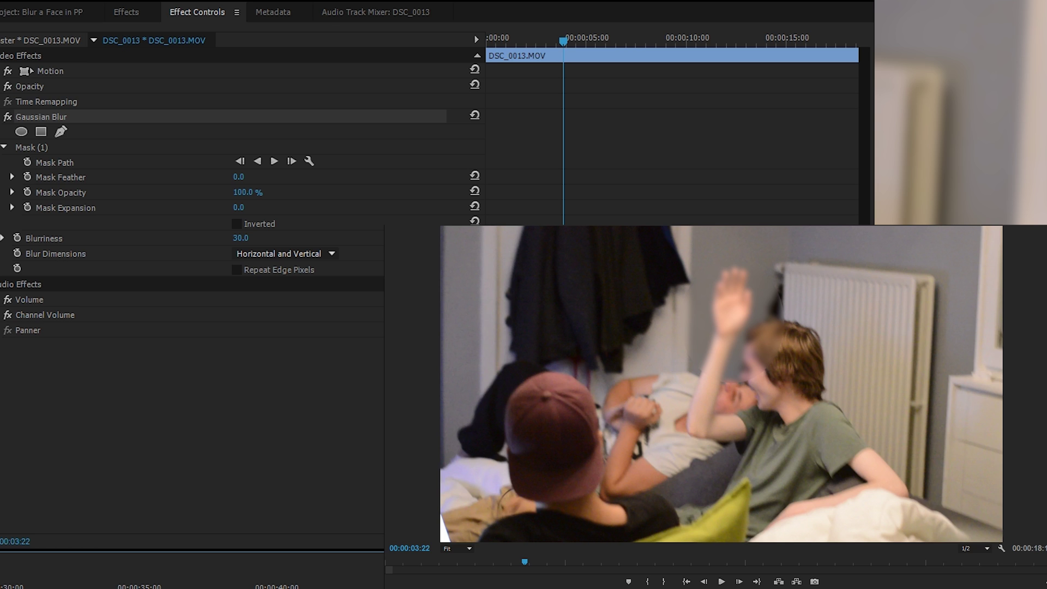
key("Home")
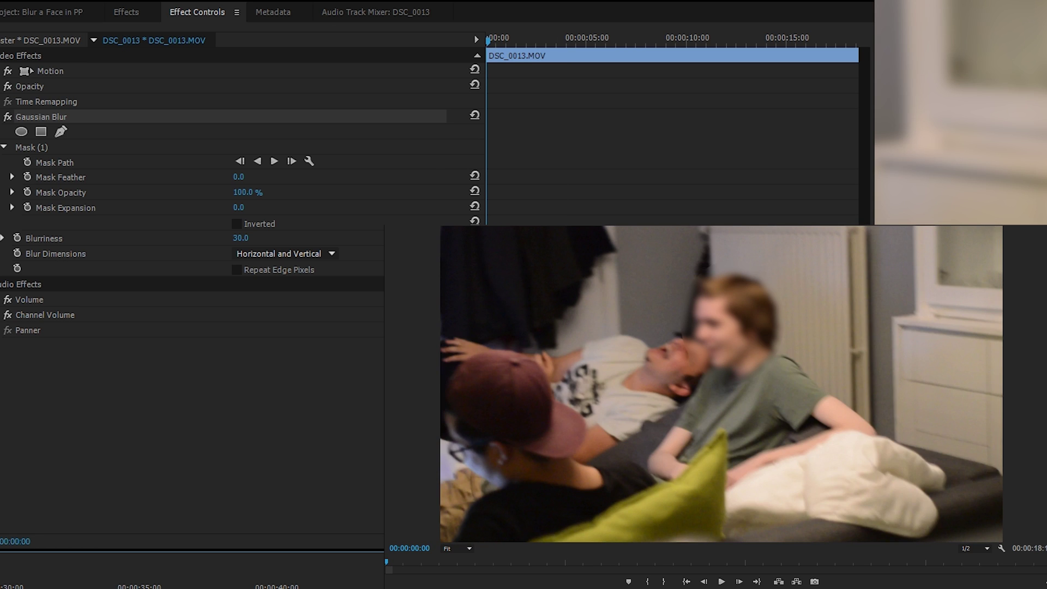
Enable Mask Path keyframing and track Mask (1) forward through the clip to 00:00:18:14.
left_click(27, 162)
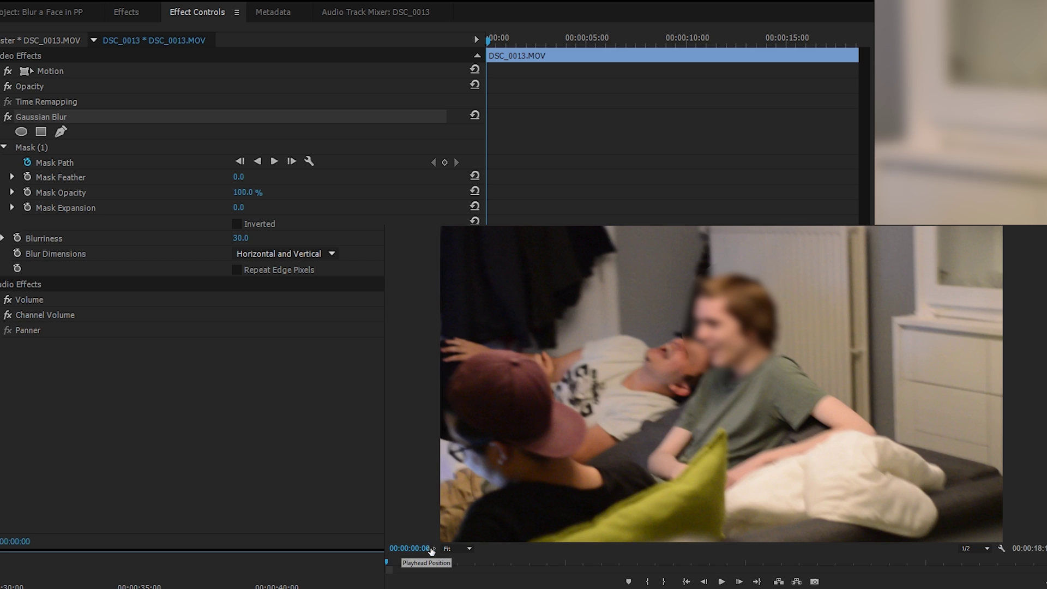
left_click(52, 150)
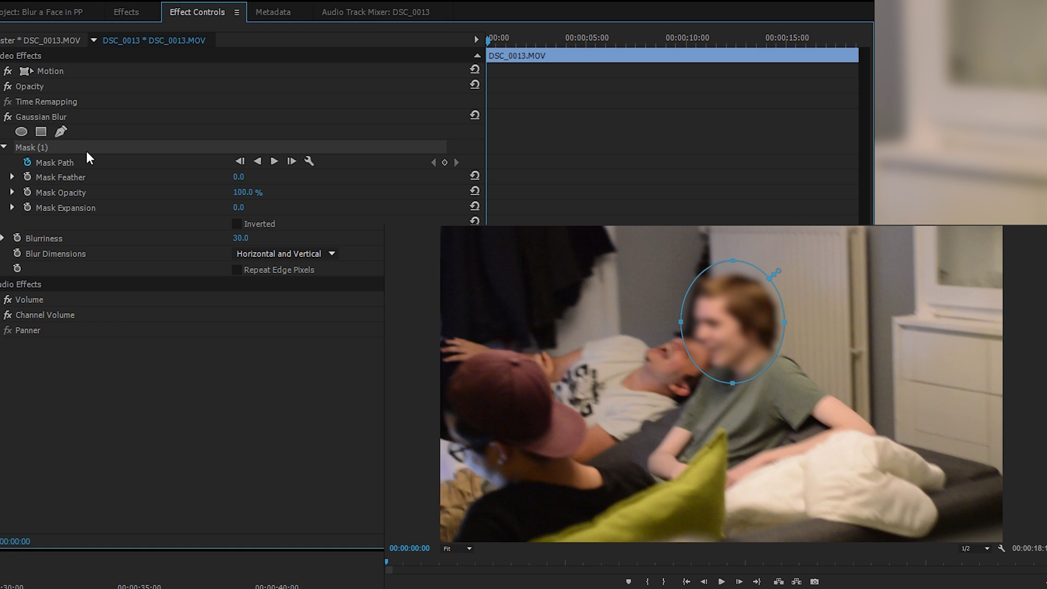
left_click(275, 162)
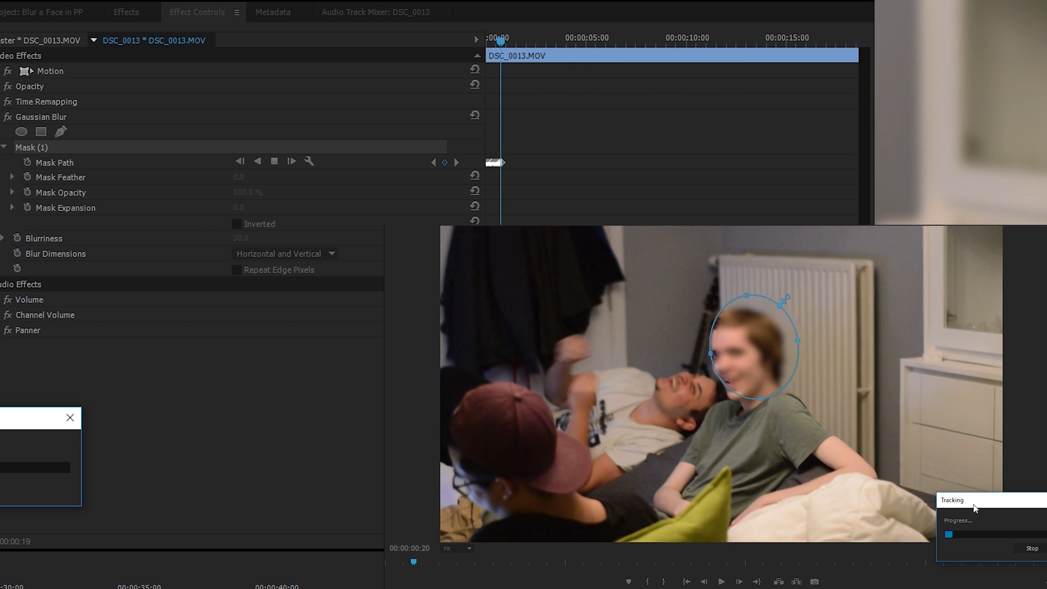
left_click_drag(975, 509, 163, 243)
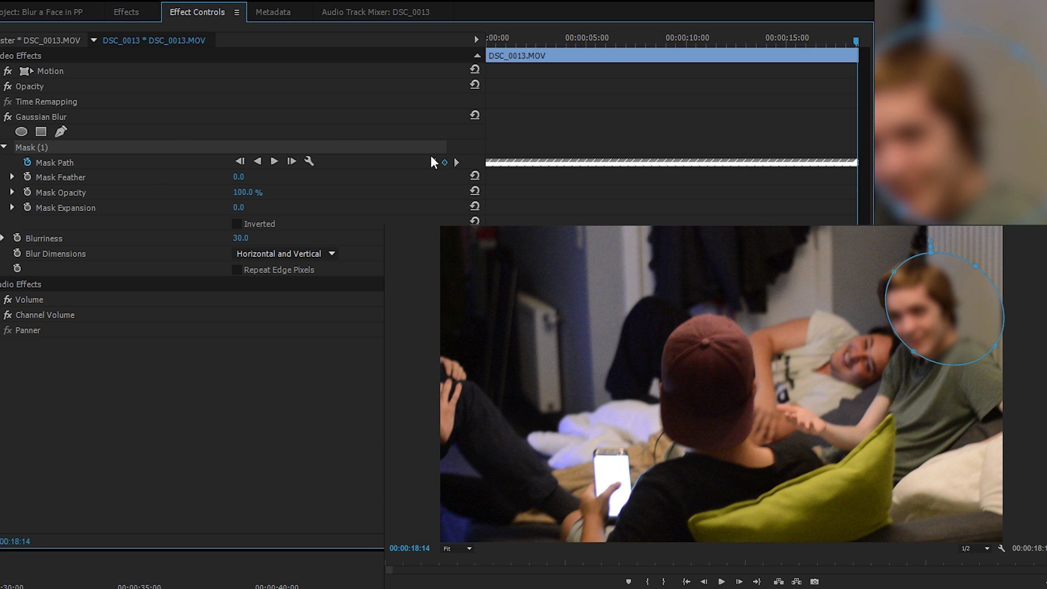
Go to frame 00:00:03:20 and move the drifted mask back over the face.
left_click_drag(520, 36, 564, 44)
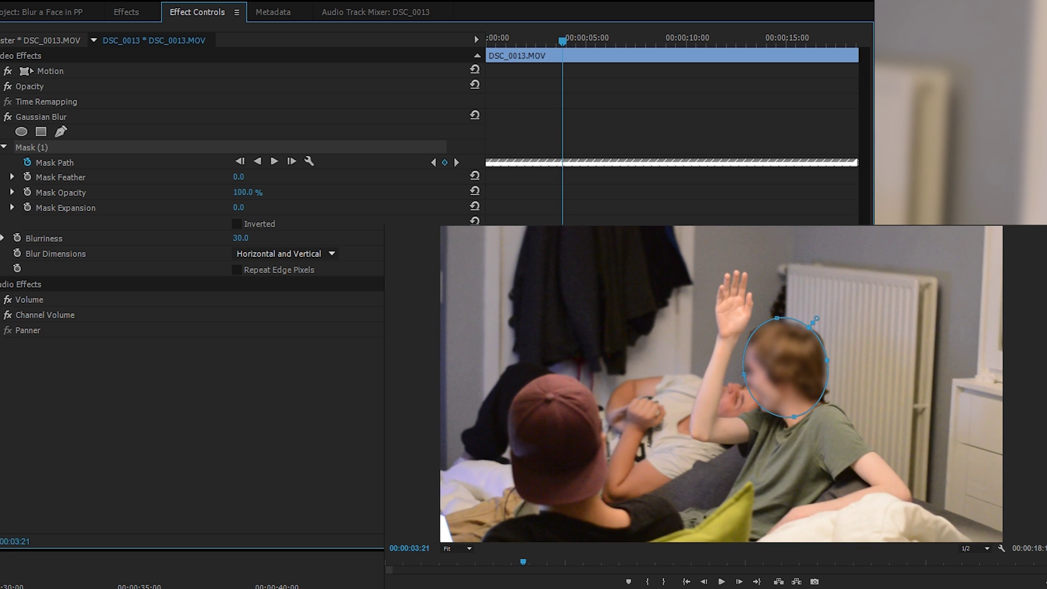
scroll(680, 166, "up", 5)
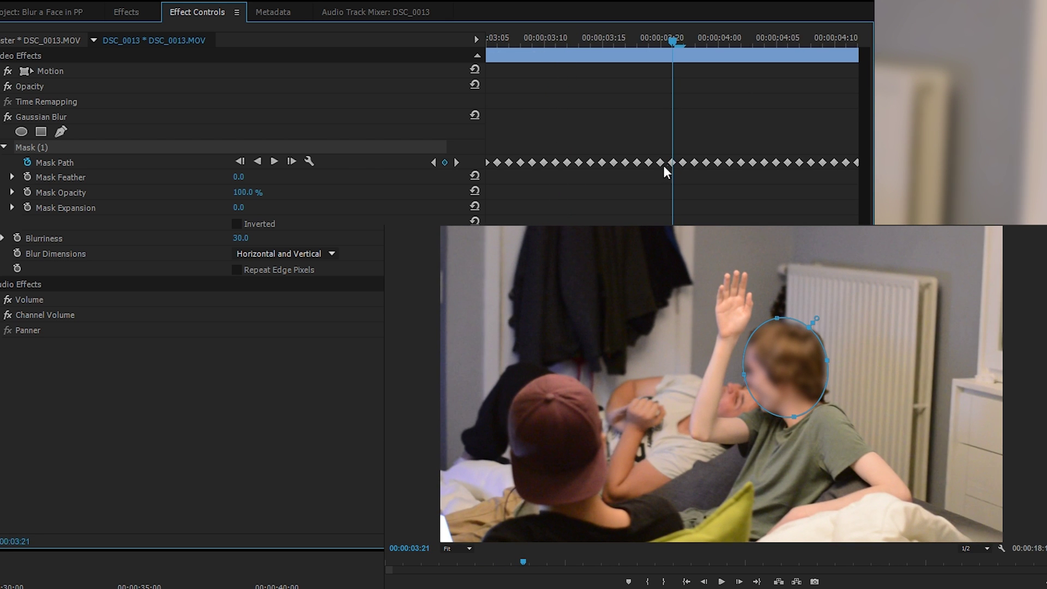
left_click(662, 41)
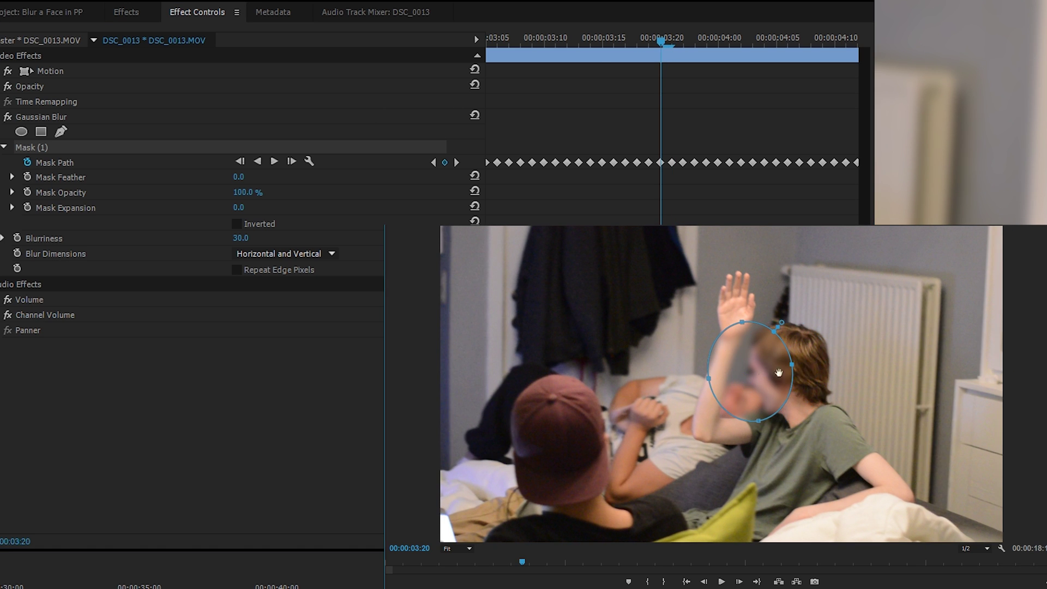
left_click_drag(664, 39, 652, 38)
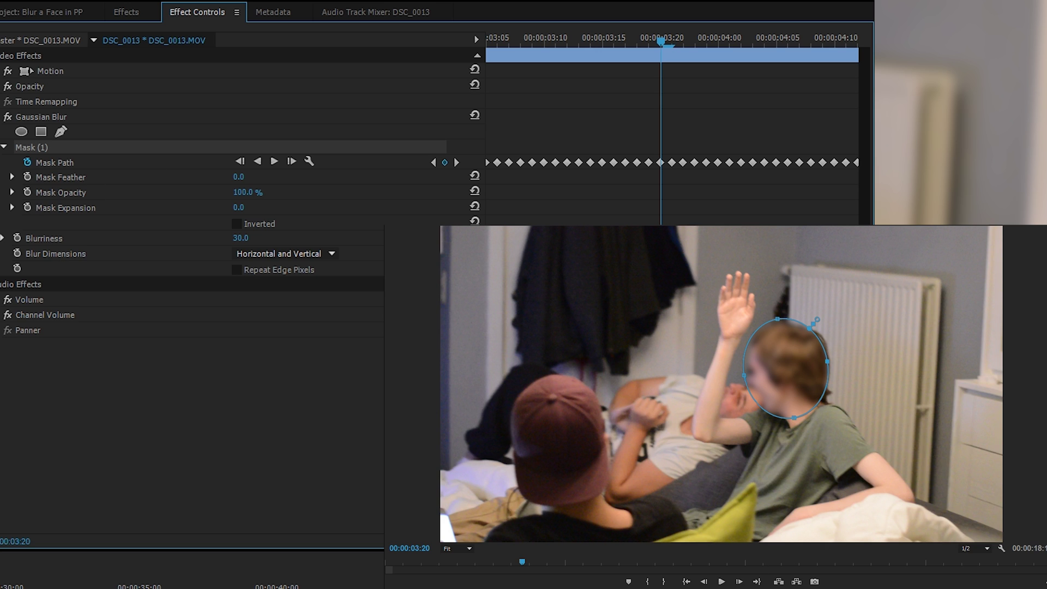
Check the tracked mask from 00:00:03:20 and shift it left onto the face on the next frames.
key("space")
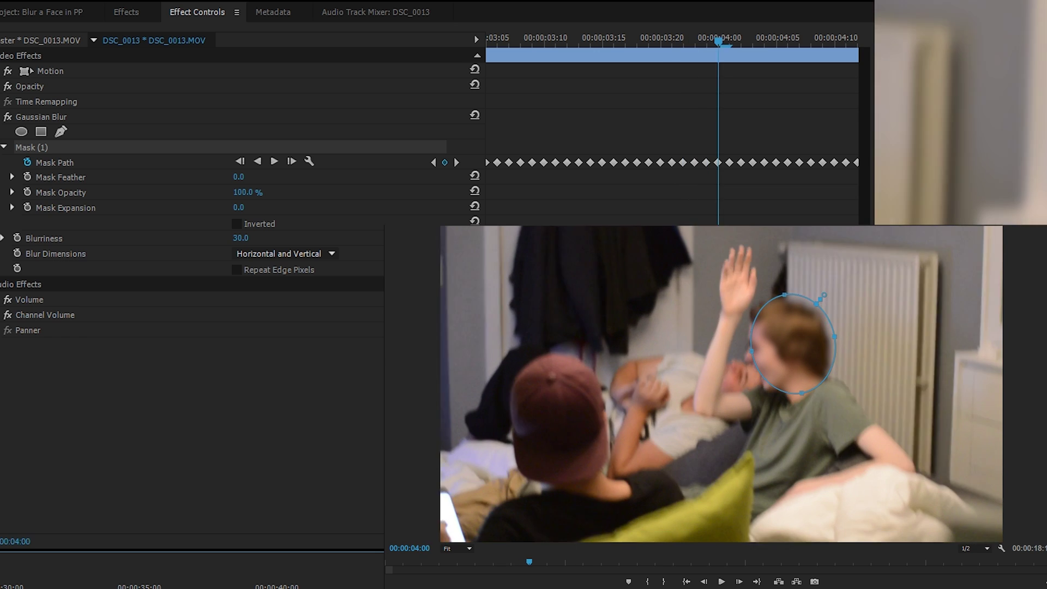
key("Left")
key("Left")
key("Left")
key("Left")
key("Left")
key("Left")
key("Left")
key("Left")
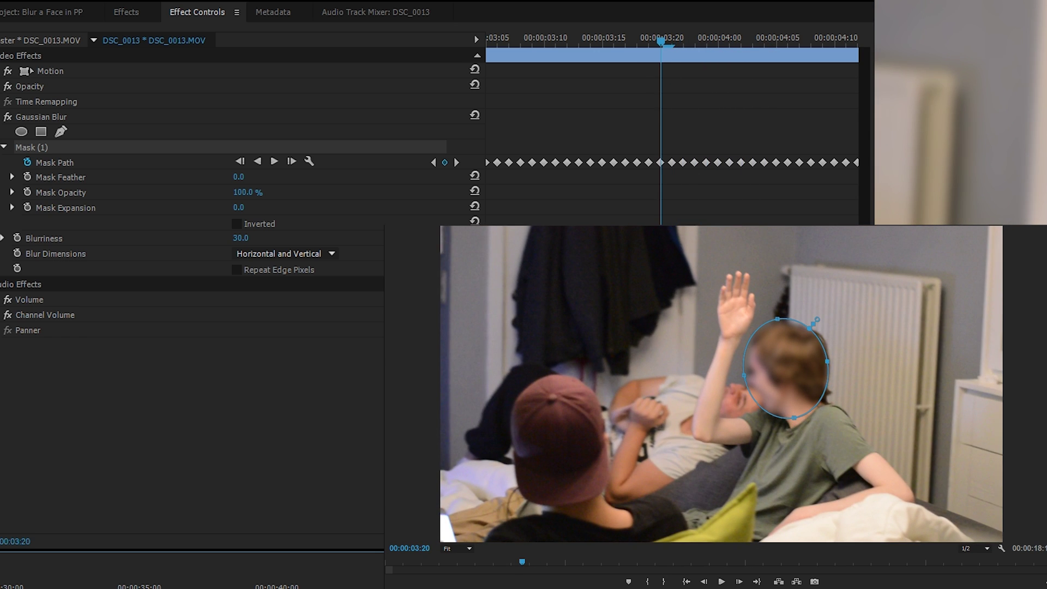
key("Right")
key("Right")
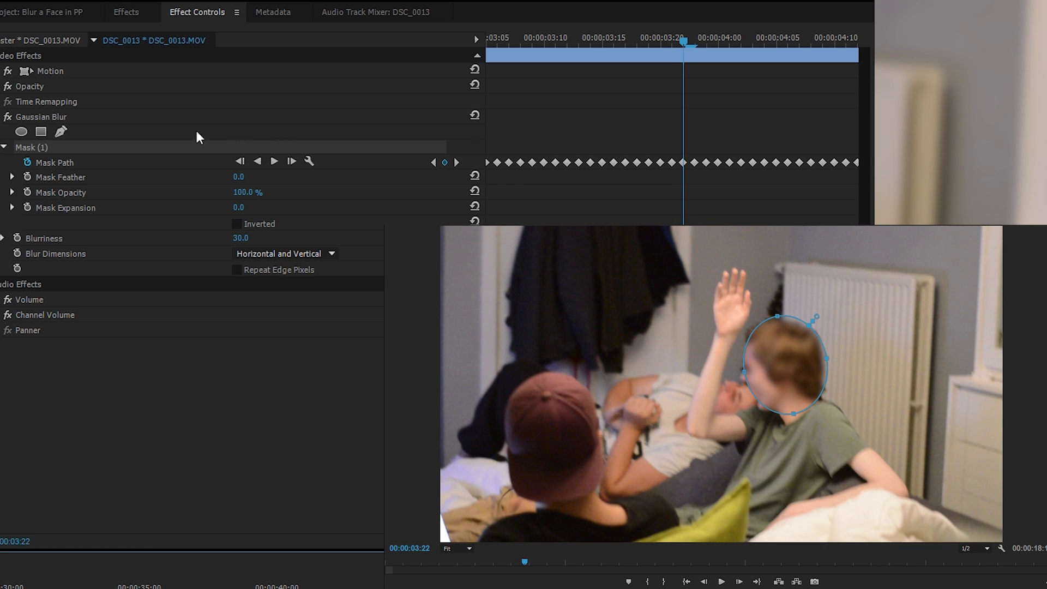
left_click(779, 376)
left_click_drag(779, 376, 773, 377)
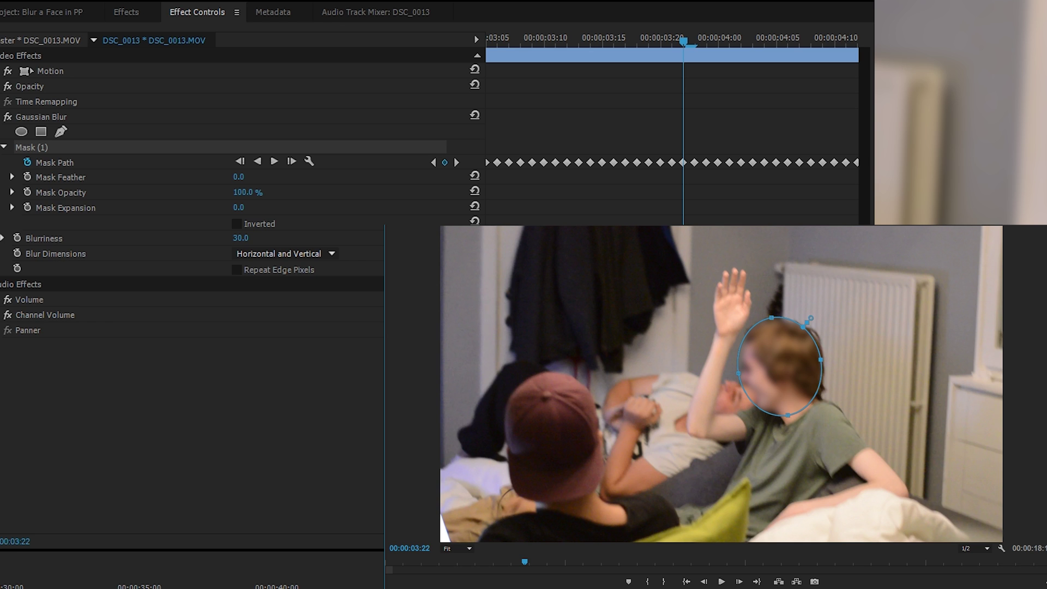
key("Right")
left_click_drag(778, 374, 777, 378)
Step on to 00:00:04:02, moving the mask up and left onto the face at 00:00:04:01.
key("Right")
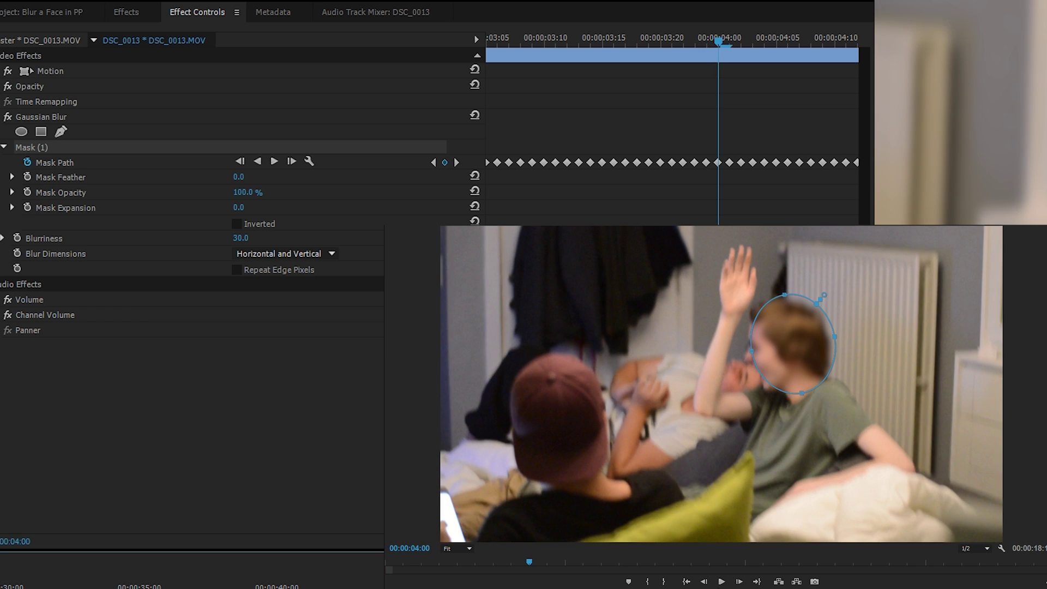
key("Right")
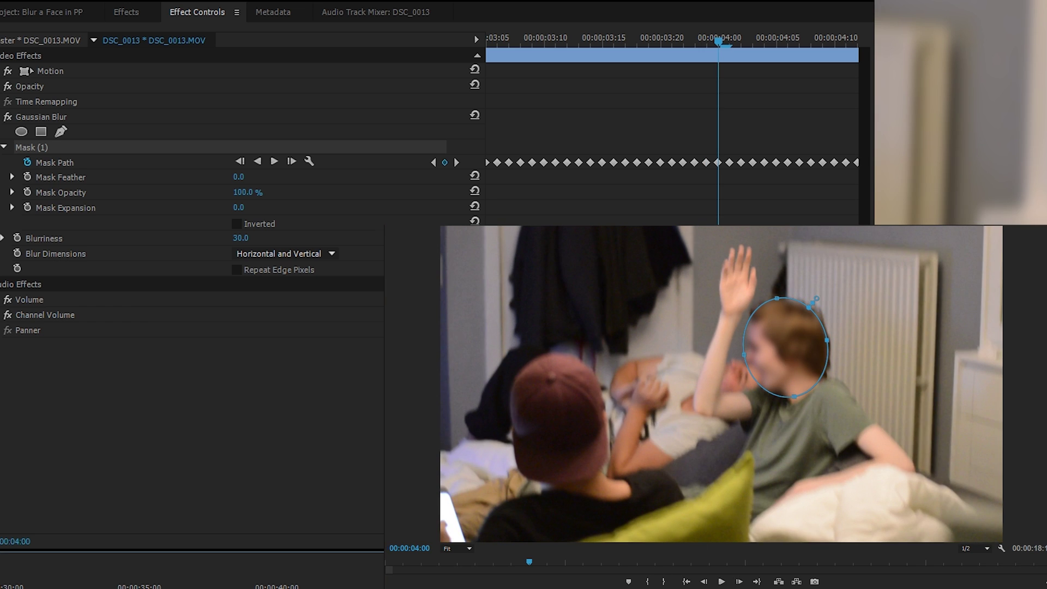
key("Right")
left_click_drag(770, 342, 768, 340)
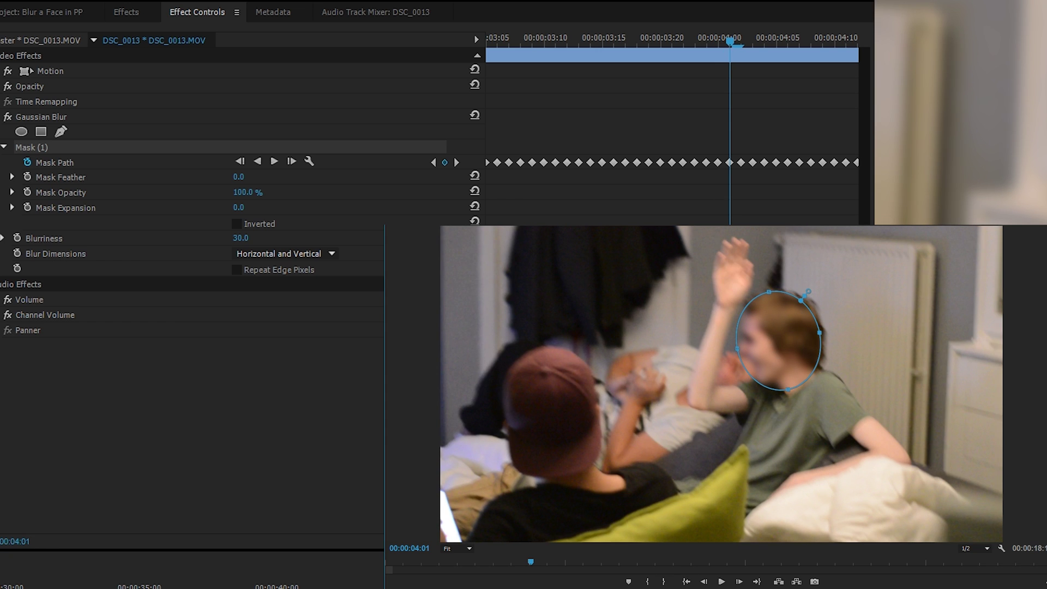
key("Right")
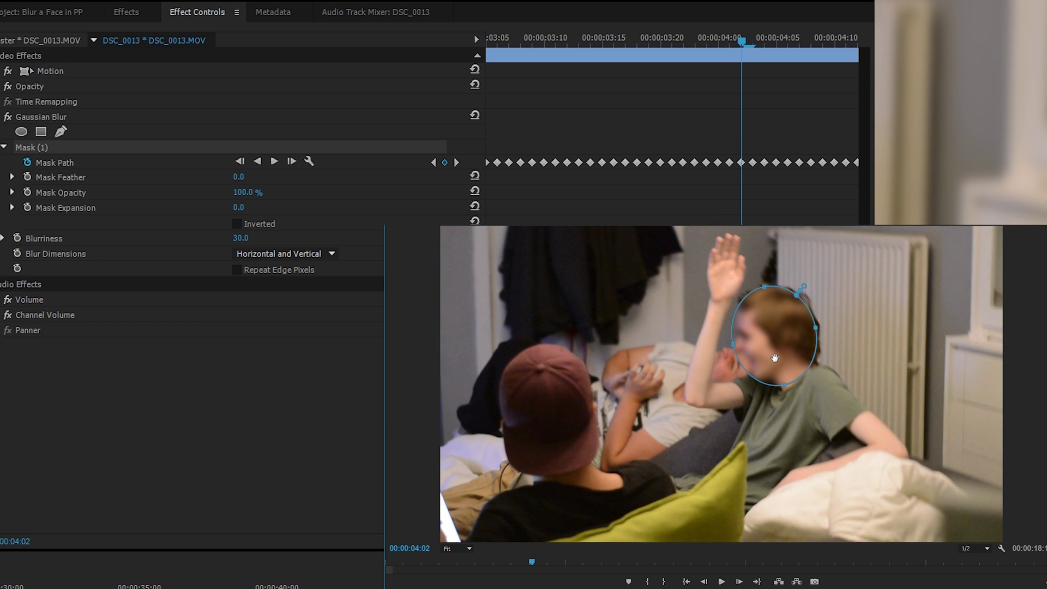